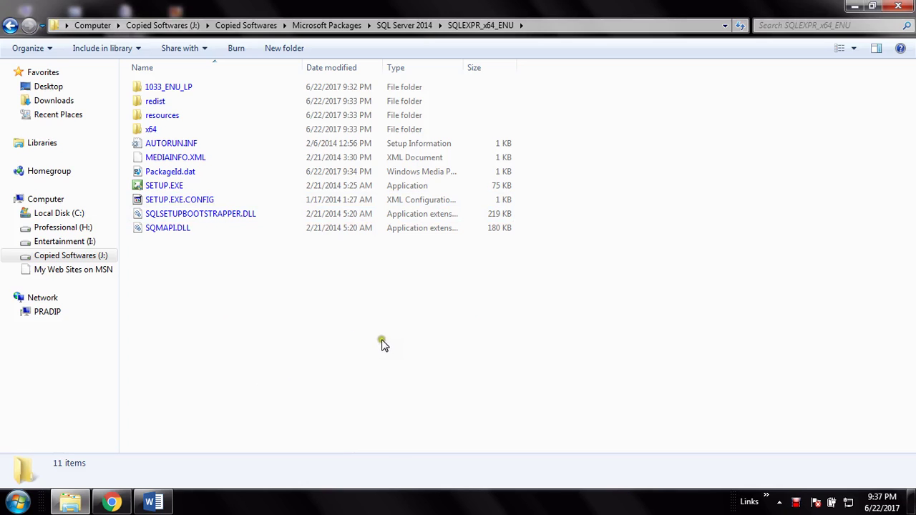
- Go up to the SQL Server 2014 folder and select the SQLEXPR_x64_ENU.exe installer, then the SQLEXPR_x64_ENU folder
{"action": "left_click", "coordinate": [420, 27]}
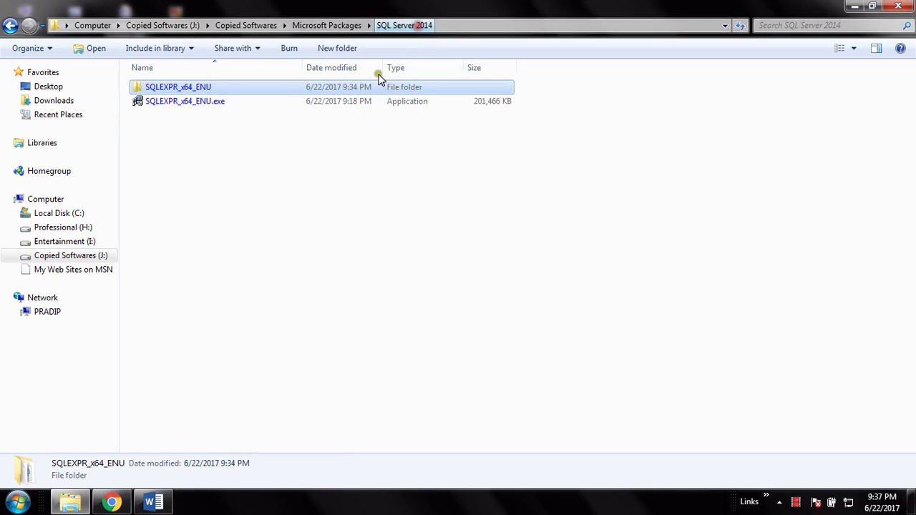
{"action": "left_click", "coordinate": [188, 101]}
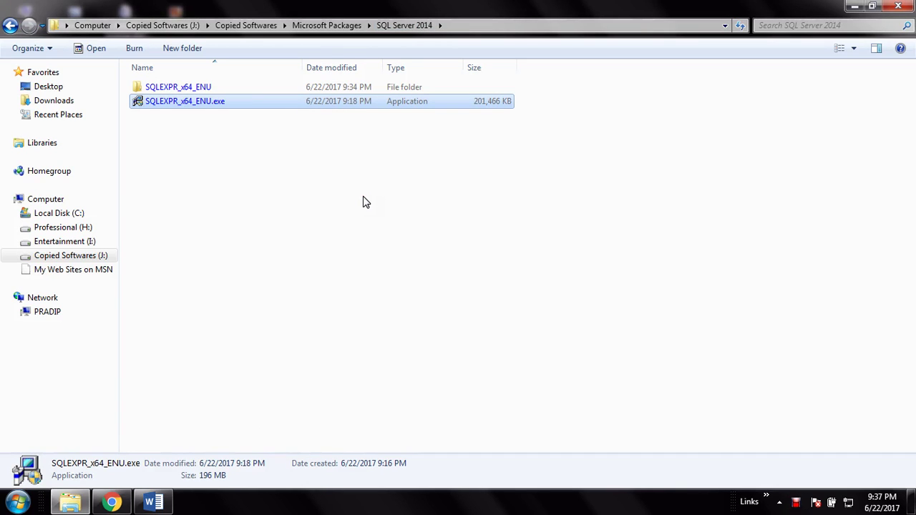
{"action": "left_click", "coordinate": [278, 101]}
{"action": "left_click", "coordinate": [333, 261]}
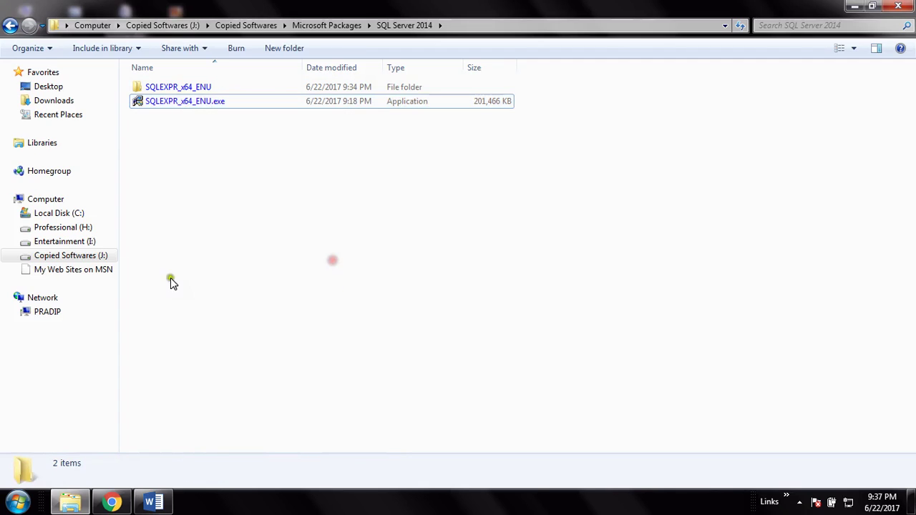
{"action": "left_click", "coordinate": [210, 102]}
{"action": "right_click", "coordinate": [211, 106]}
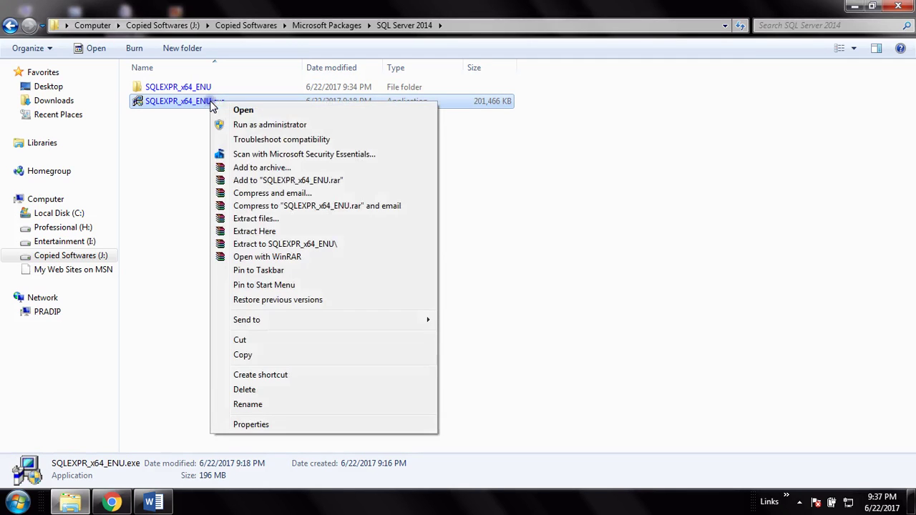
{"action": "left_click", "coordinate": [159, 133]}
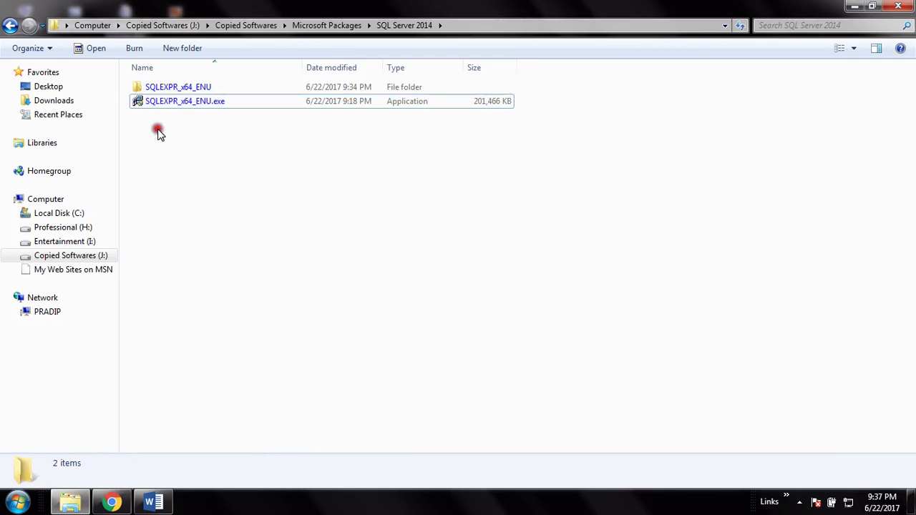
{"action": "left_click", "coordinate": [245, 91]}
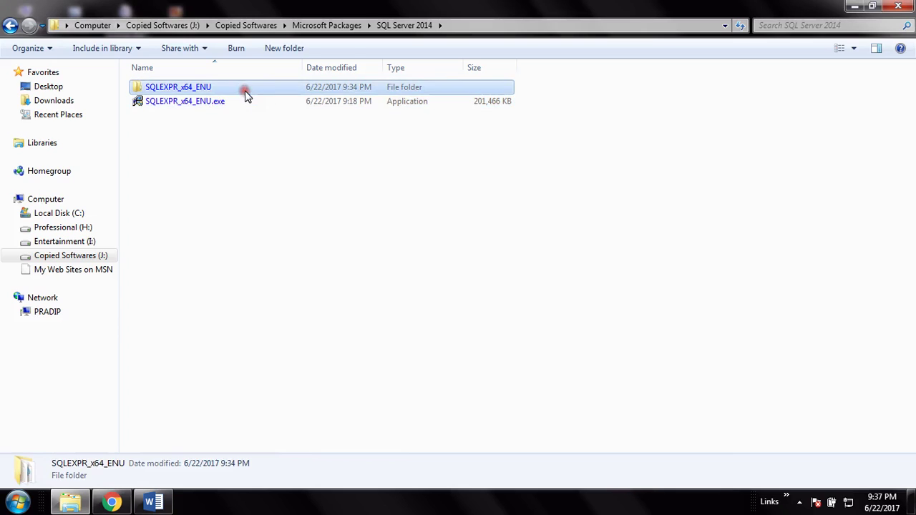
- Open the SQLEXPR_x64_ENU folder and run SETUP.EXE as administrator, approving the UAC prompt
{"action": "double_click", "coordinate": [236, 93]}
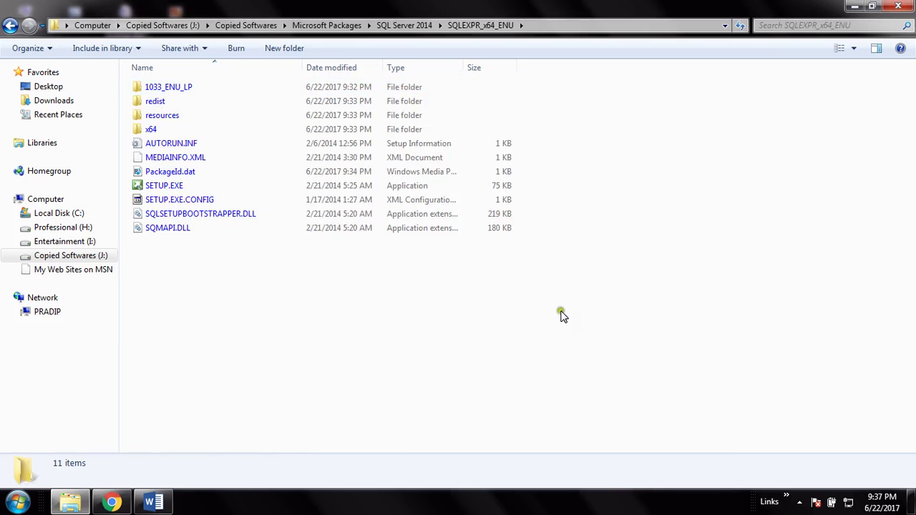
{"action": "left_click_drag", "start_coordinate": [597, 328], "coordinate": [125, 80]}
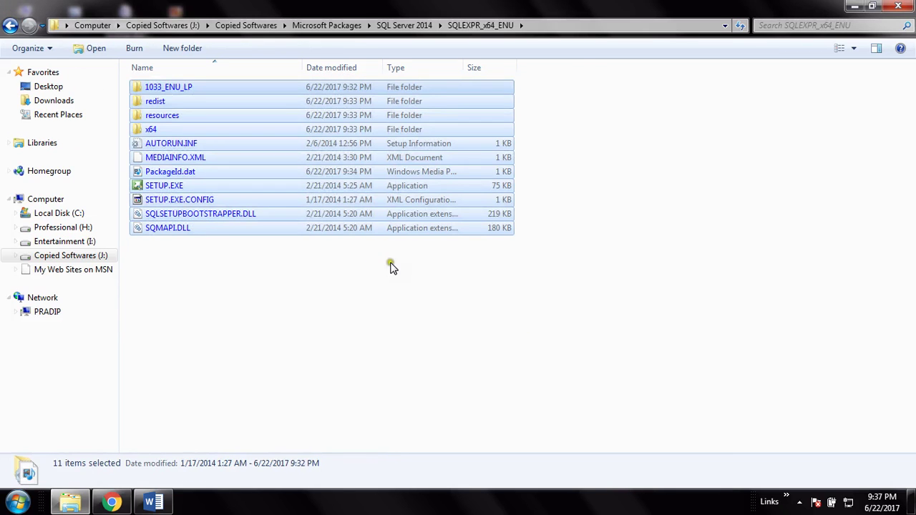
{"action": "left_click", "coordinate": [387, 335]}
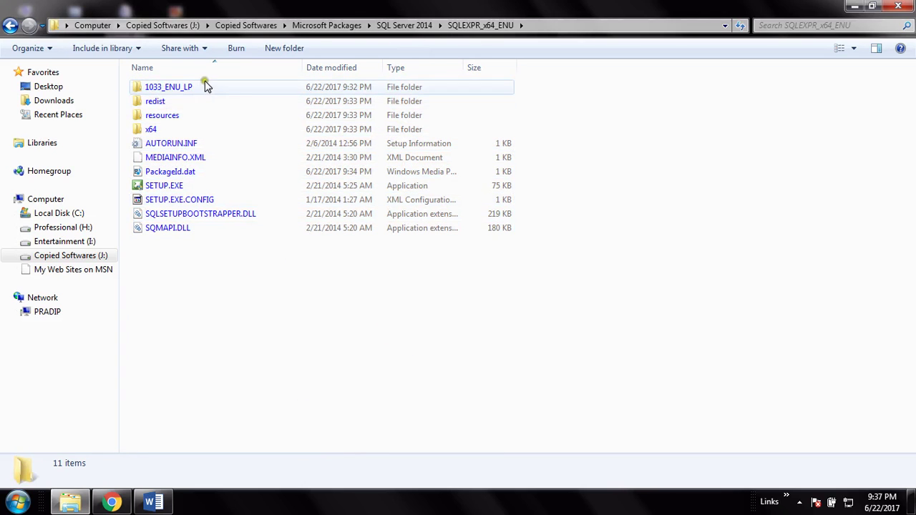
{"action": "left_click", "coordinate": [174, 184]}
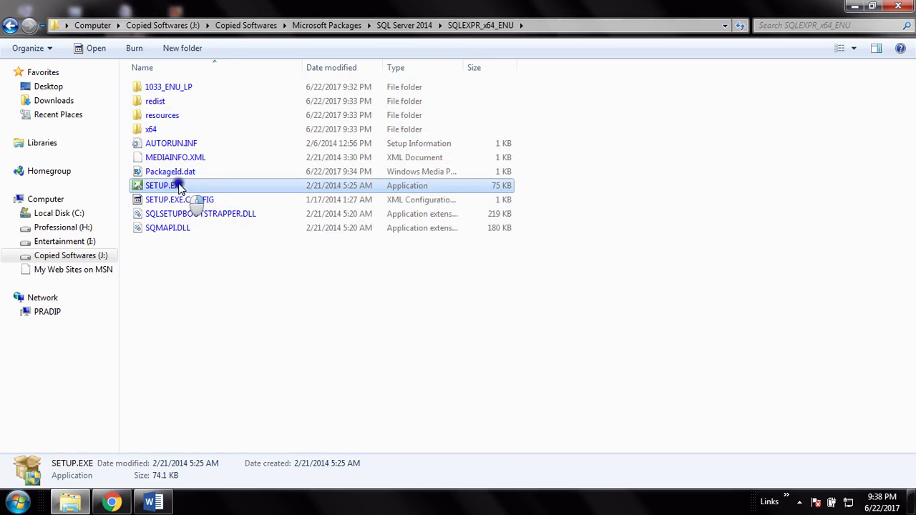
{"action": "right_click", "coordinate": [178, 184]}
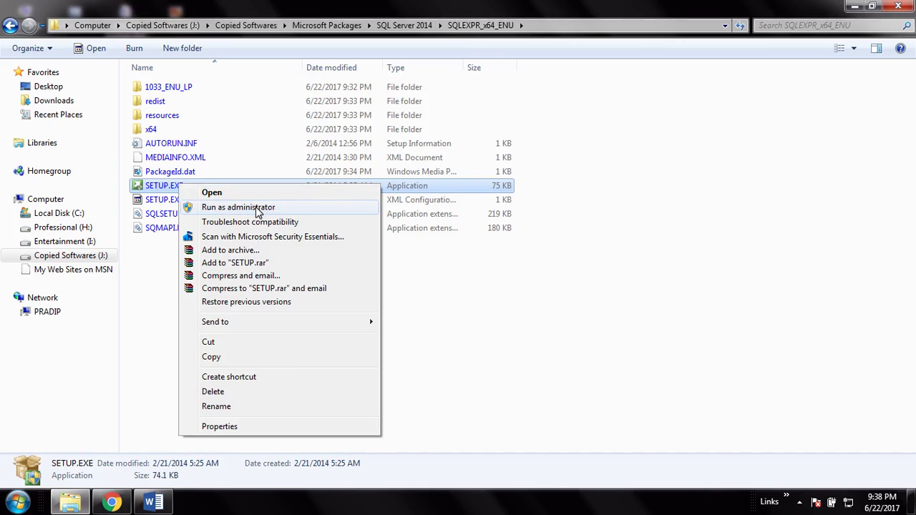
{"action": "left_click", "coordinate": [257, 209]}
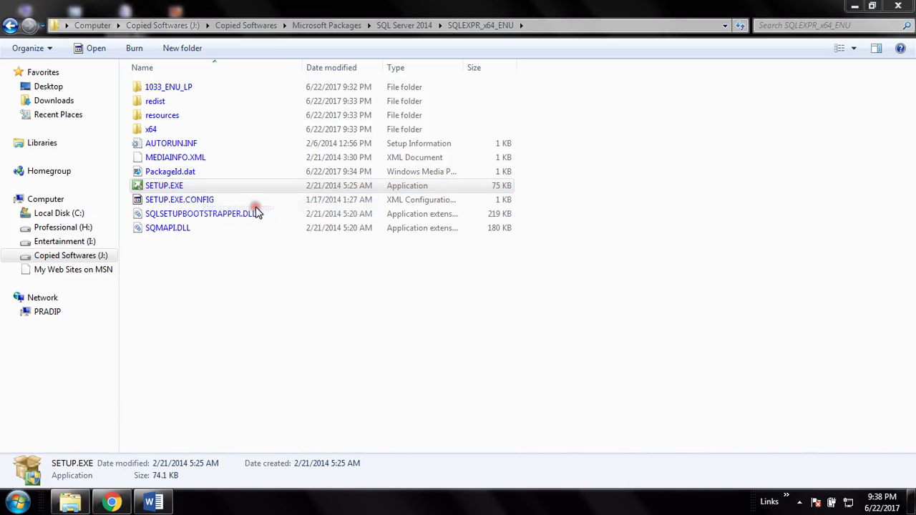
{"action": "left_click", "coordinate": [515, 283]}
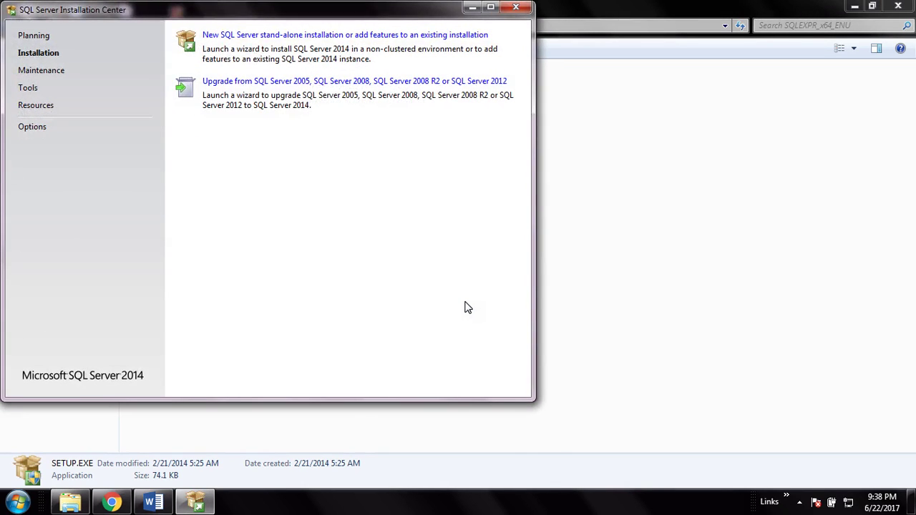
- Choose 'New SQL Server stand-alone installation or add features to an existing installation' on the Installation page
{"action": "left_click", "coordinate": [50, 59]}
{"action": "left_click", "coordinate": [373, 37]}
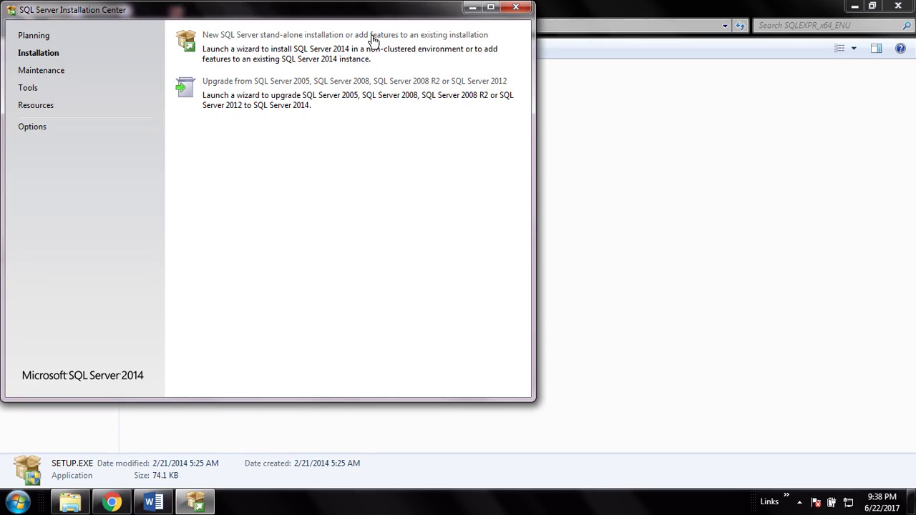
{"action": "left_click", "coordinate": [372, 40]}
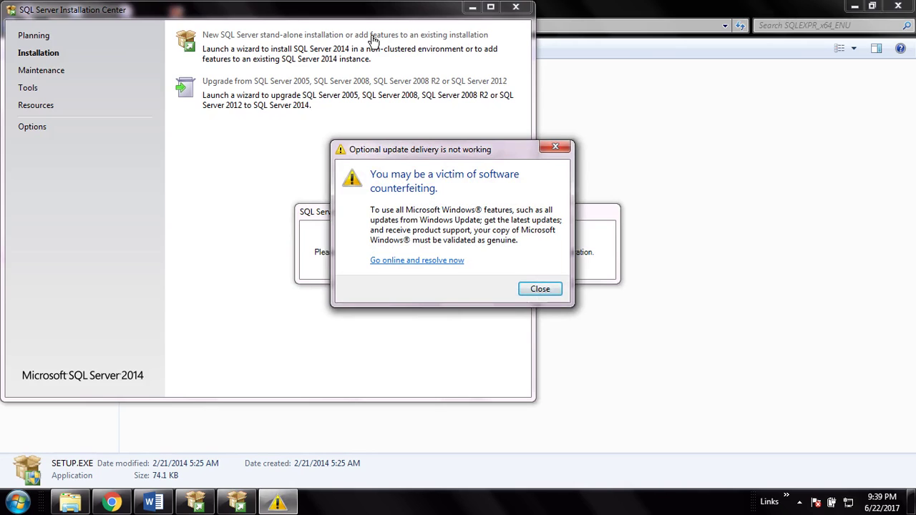
- Close the 'Optional update delivery is not working' warning dialog
{"action": "left_click", "coordinate": [541, 289]}
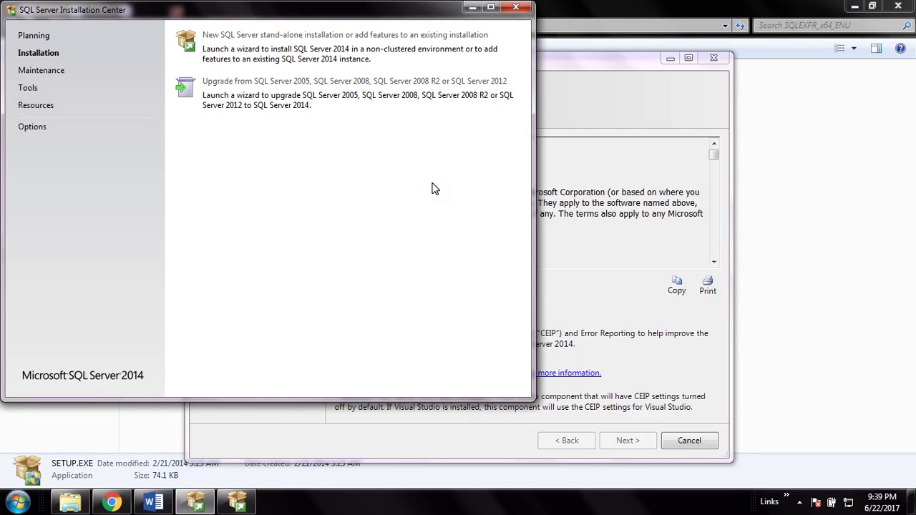
- Bring the SQL Server 2014 Setup License Terms window in front of the Installation Center
{"action": "left_click", "coordinate": [620, 106]}
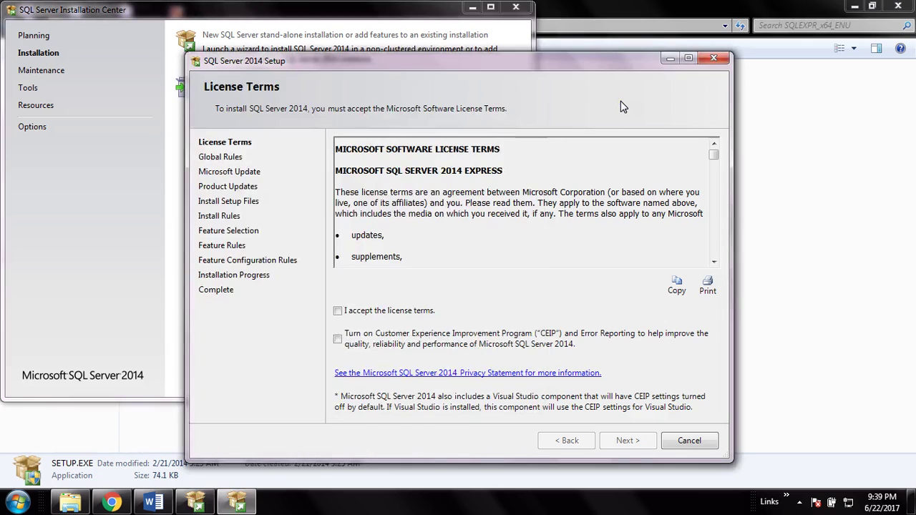
- Accept the license terms, enable CEIP and error reporting, and go to the next page
{"action": "left_click", "coordinate": [337, 312]}
{"action": "left_click", "coordinate": [337, 339]}
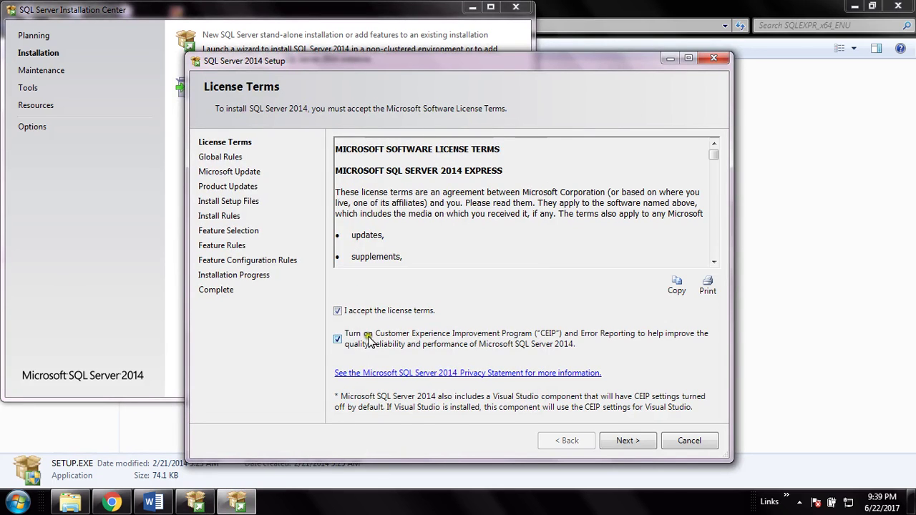
{"action": "left_click", "coordinate": [620, 442]}
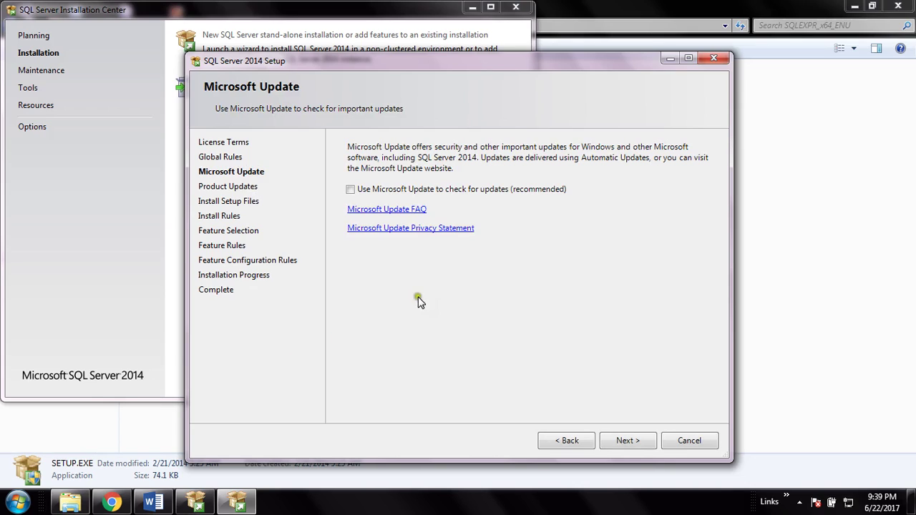
- Enable 'Use Microsoft Update to check for updates (recommended)' and continue
{"action": "left_click", "coordinate": [351, 191]}
{"action": "left_click", "coordinate": [619, 442]}
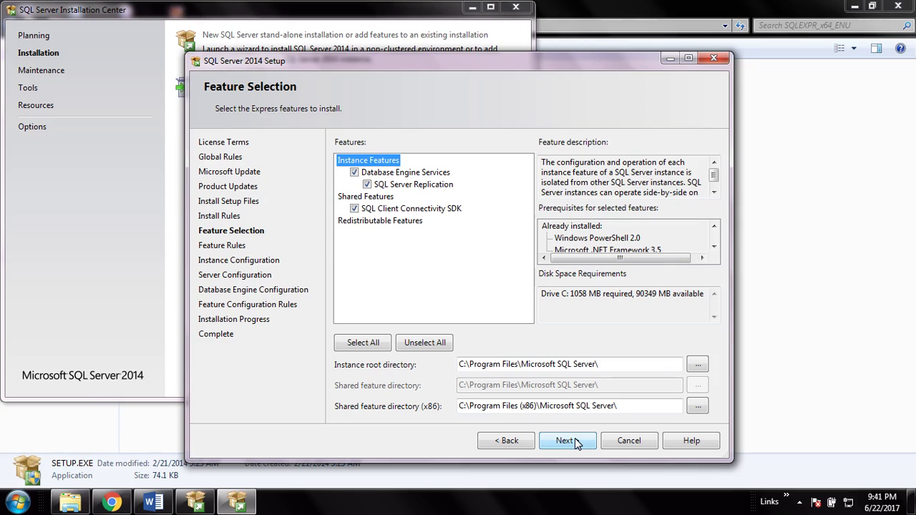
- Leave the default features and Instance root directory unchanged and continue past Feature Selection
{"action": "left_click", "coordinate": [674, 365]}
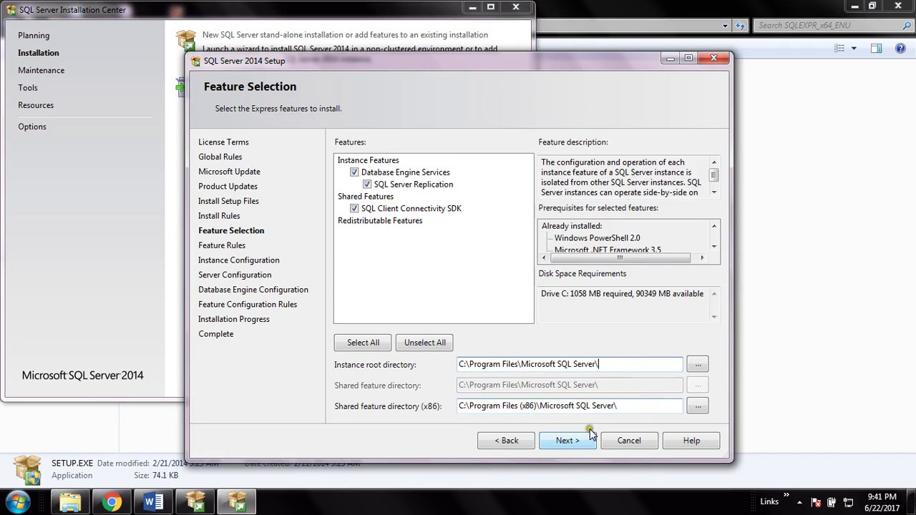
{"action": "left_click", "coordinate": [568, 441]}
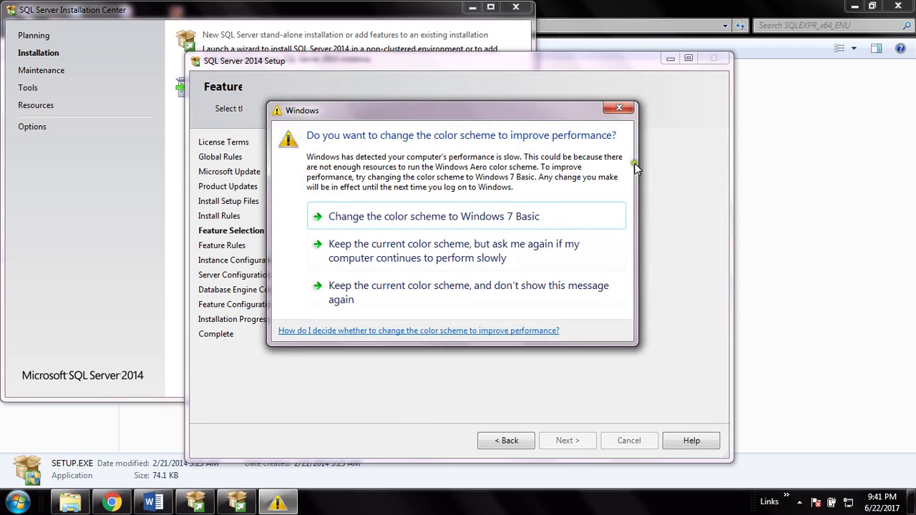
- Close the Windows performance color-scheme prompt to reveal Instance Configuration
{"action": "left_click", "coordinate": [619, 108]}
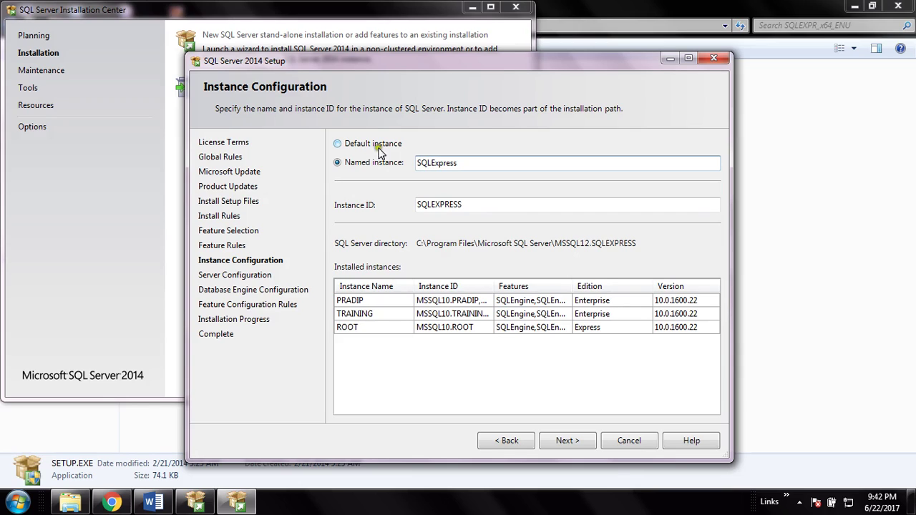
- Select 'Default instance' so the instance ID becomes MSSQLSERVER
{"action": "left_click", "coordinate": [344, 146]}
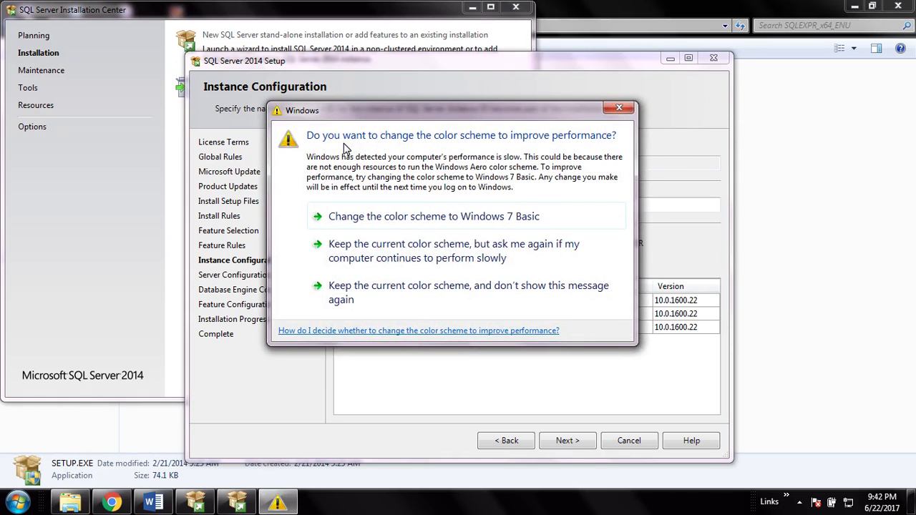
- Keep the Default instance (MSSQLSERVER) selected and continue to Server Configuration
{"action": "left_click", "coordinate": [619, 107]}
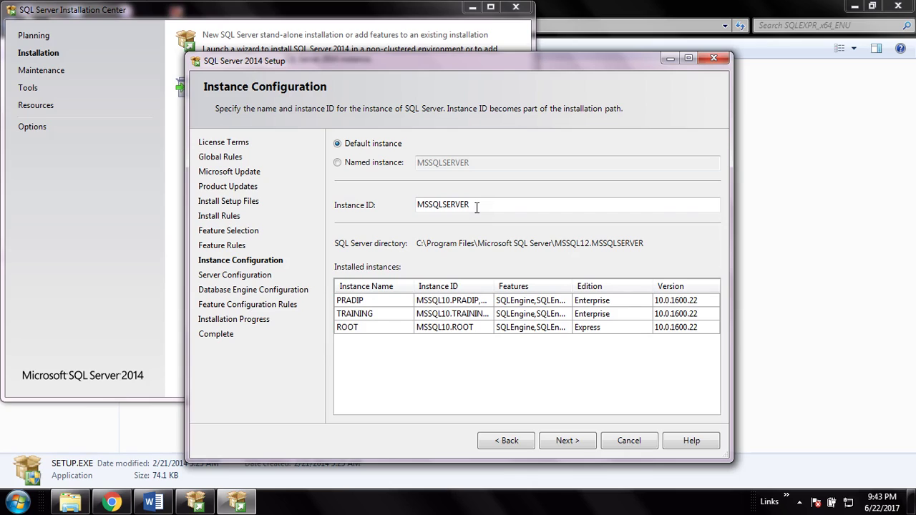
{"action": "left_click", "coordinate": [387, 140]}
{"action": "left_click", "coordinate": [567, 442]}
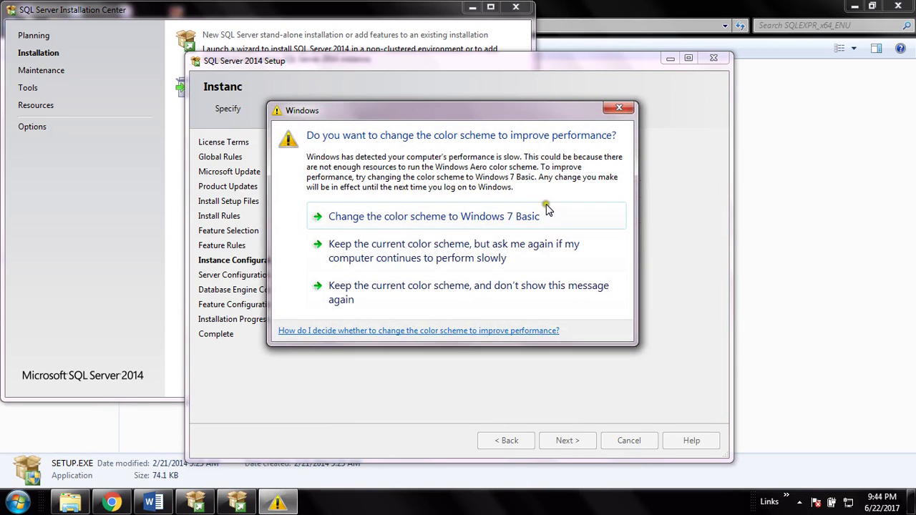
{"action": "left_click", "coordinate": [620, 108]}
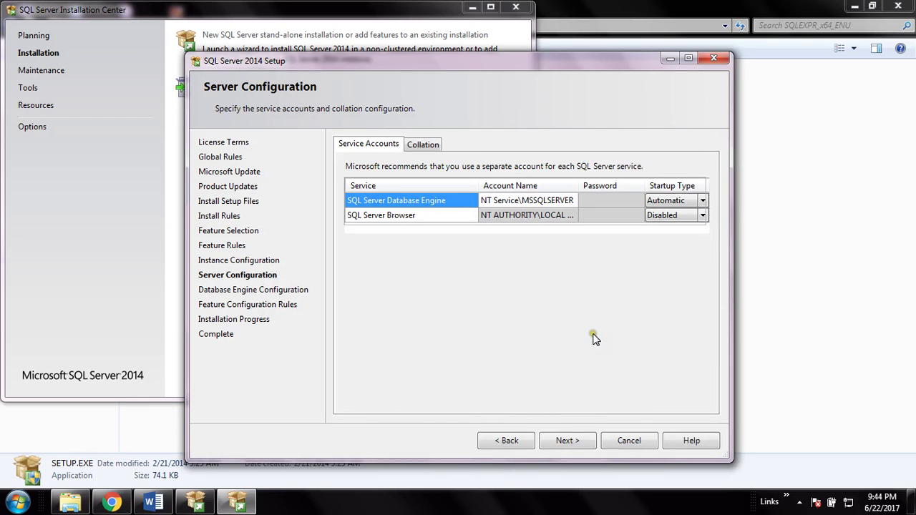
- Accept the default service accounts and startup types and continue to Database Engine Configuration
{"action": "left_click", "coordinate": [565, 443]}
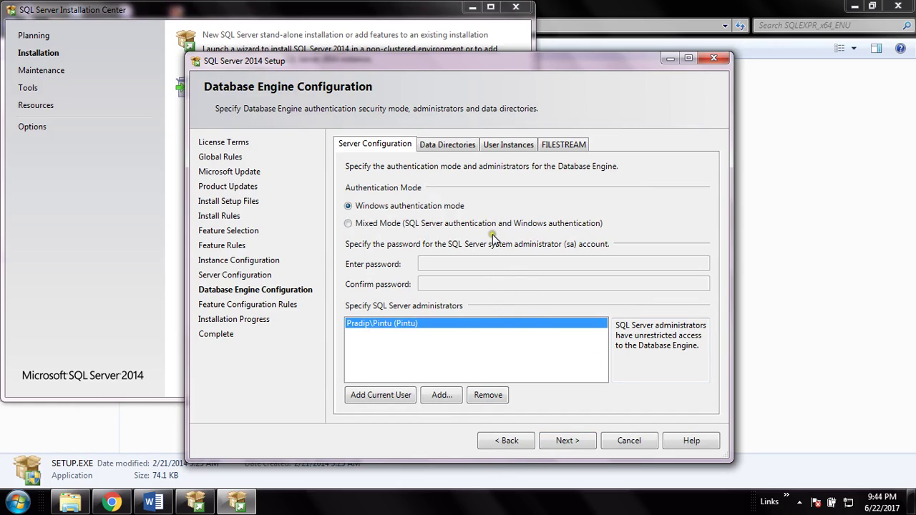
- Switch to Mixed Mode authentication and enter the sa account password
{"action": "left_click", "coordinate": [348, 225]}
{"action": "left_click", "coordinate": [435, 264]}
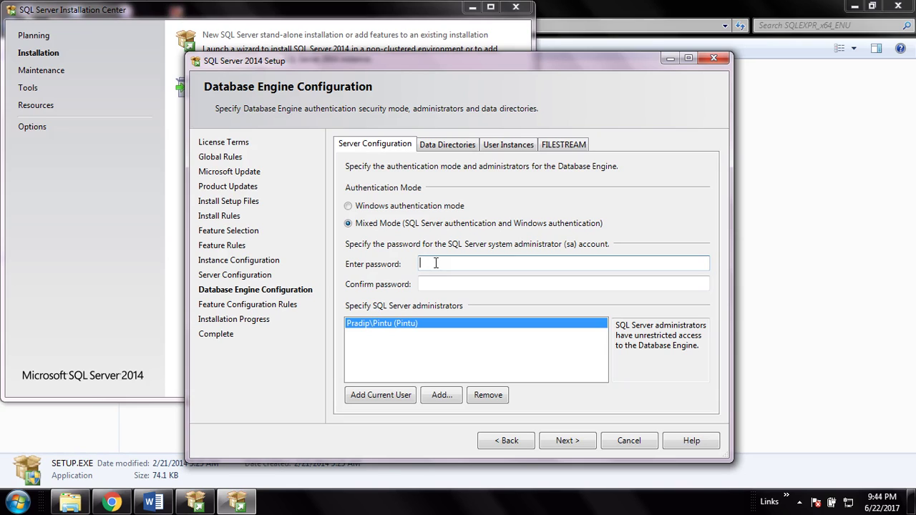
{"action": "left_click", "coordinate": [565, 266]}
{"action": "type", "text": "12"}
{"action": "double_click", "coordinate": [521, 263]}
{"action": "key", "text": "BackSpace"}
{"action": "type", "text": "12345678"}
{"action": "key", "text": "Tab"}
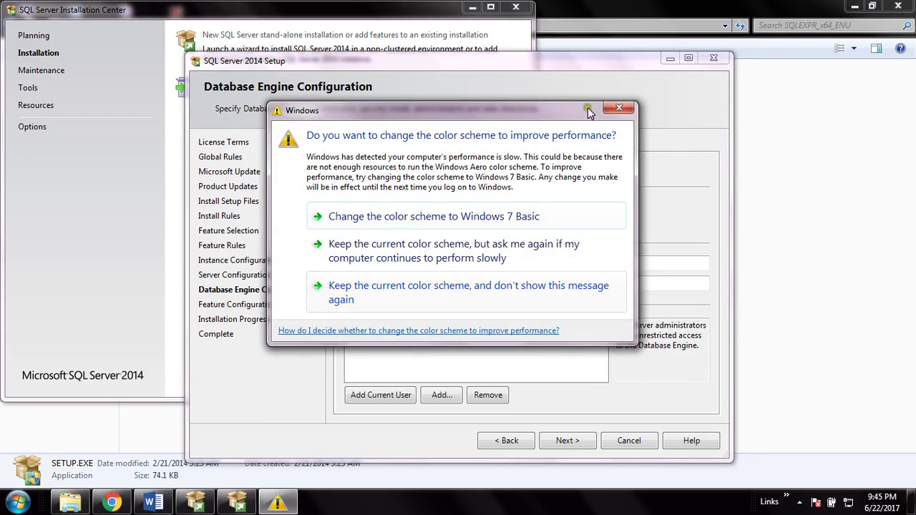
- Confirm the sa password and add the current user as SQL Server administrator
{"action": "left_click", "coordinate": [619, 108]}
{"action": "type", "text": "password"}
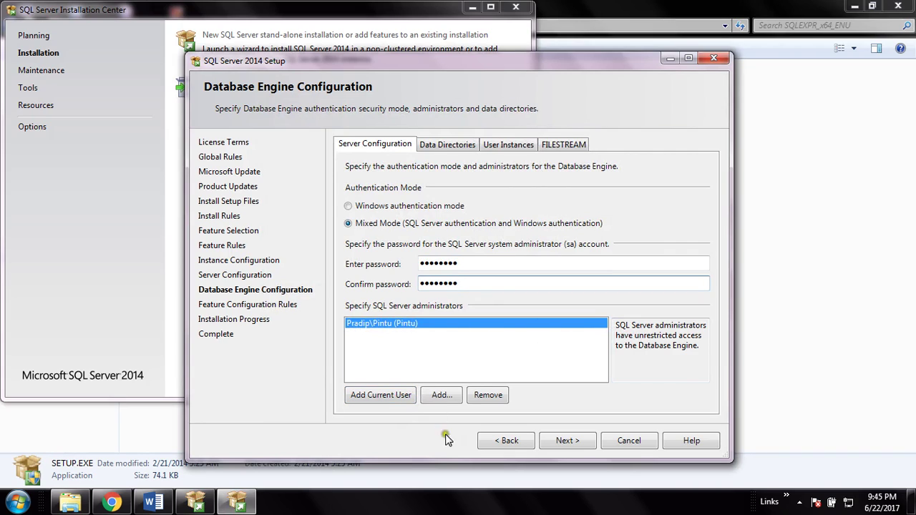
{"action": "left_click", "coordinate": [388, 406]}
- Accept the Database Engine Configuration settings and let installation proceed
{"action": "left_click", "coordinate": [566, 441]}
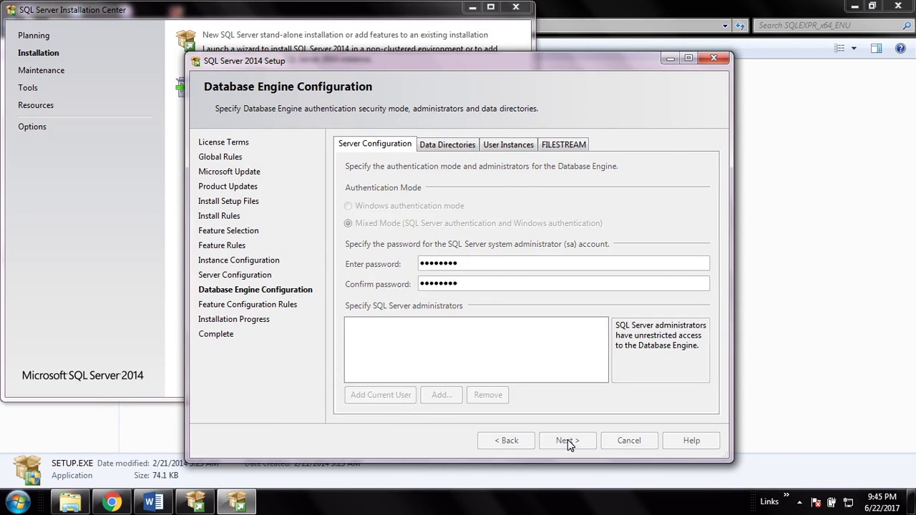